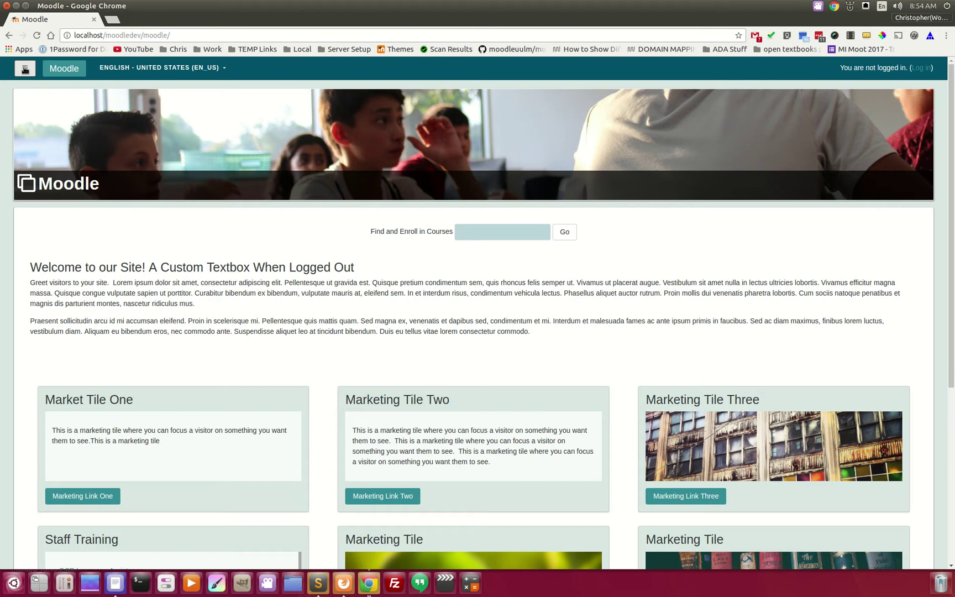
- Open the navigation drawer showing Home, Dearborn Public Schools, Moodle Support and Student Gradebook
click(25, 69)
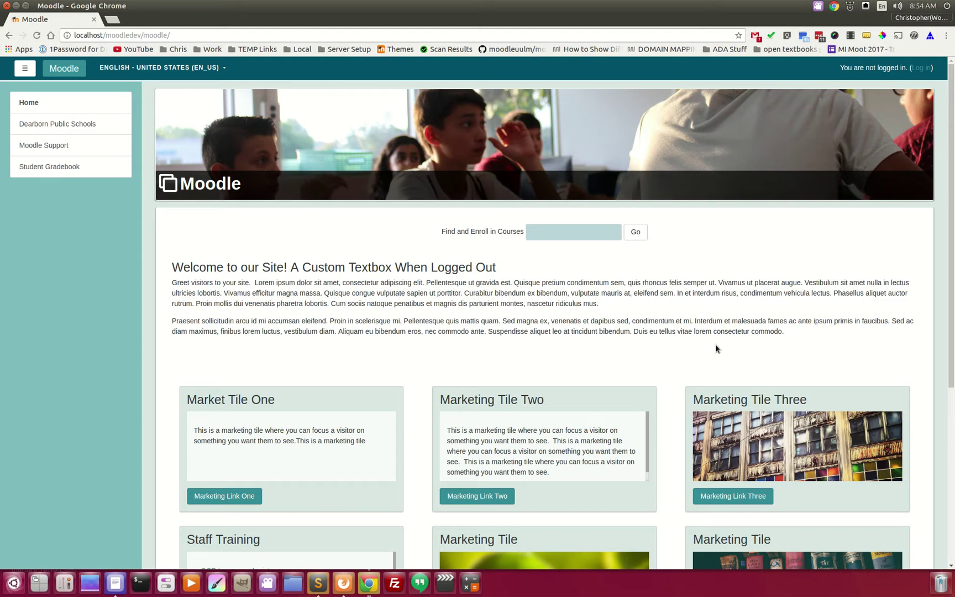
- Log in with the site administrator's username and password
click(923, 68)
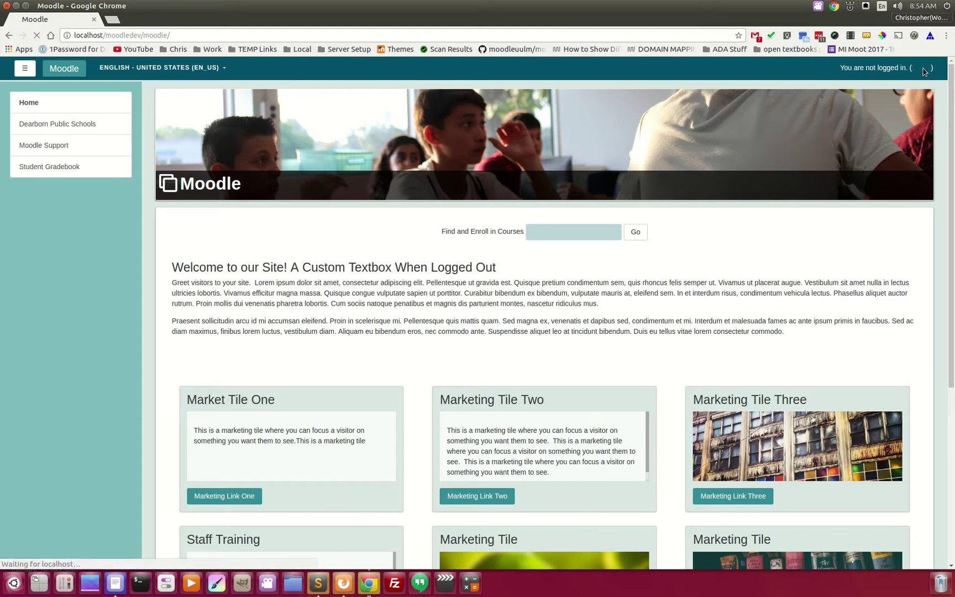
click(356, 156)
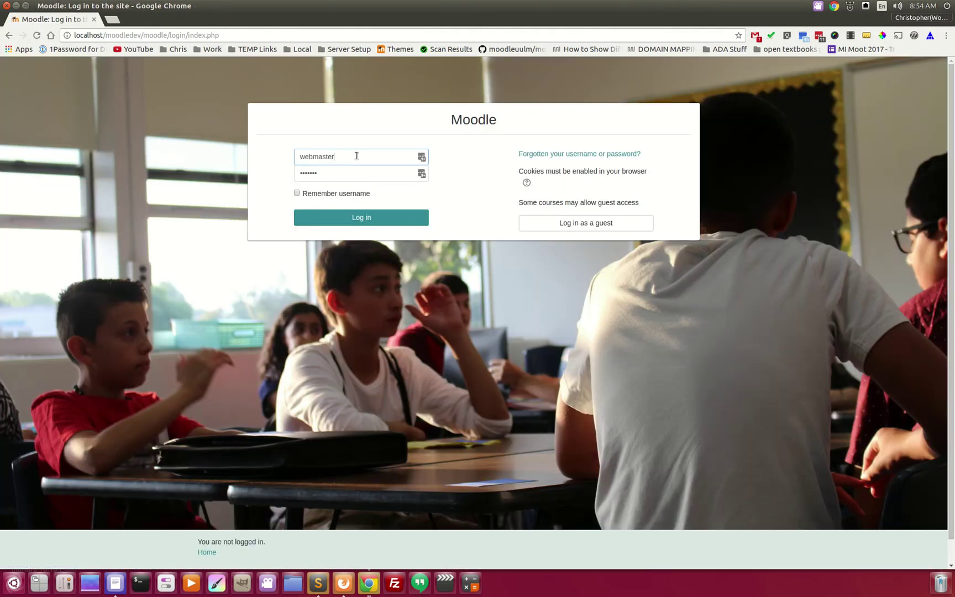
key(Tab)
text(••)
key(Return)
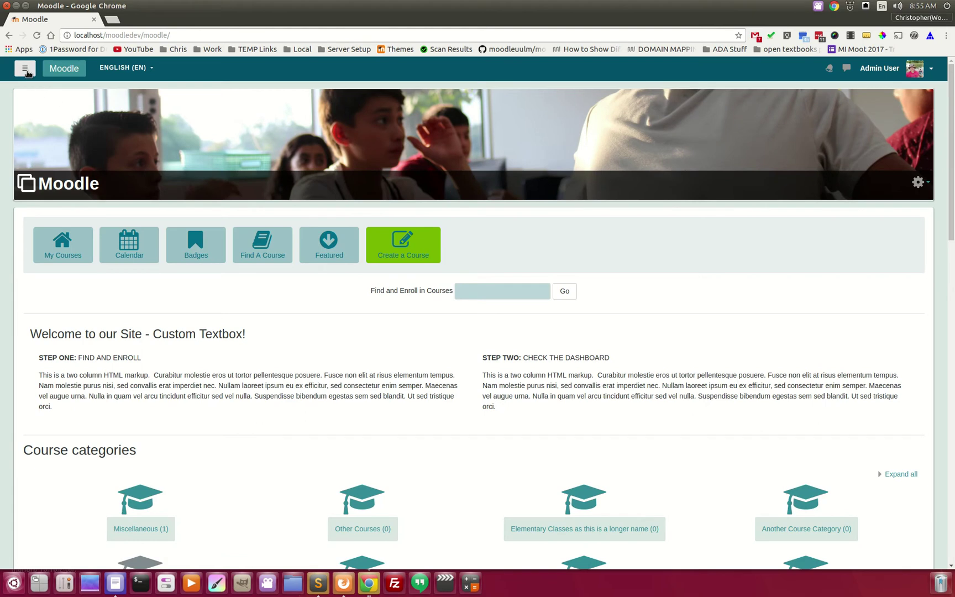
- Open the Science course from My Courses in the navigation drawer
scroll(196, 353, down, 5)
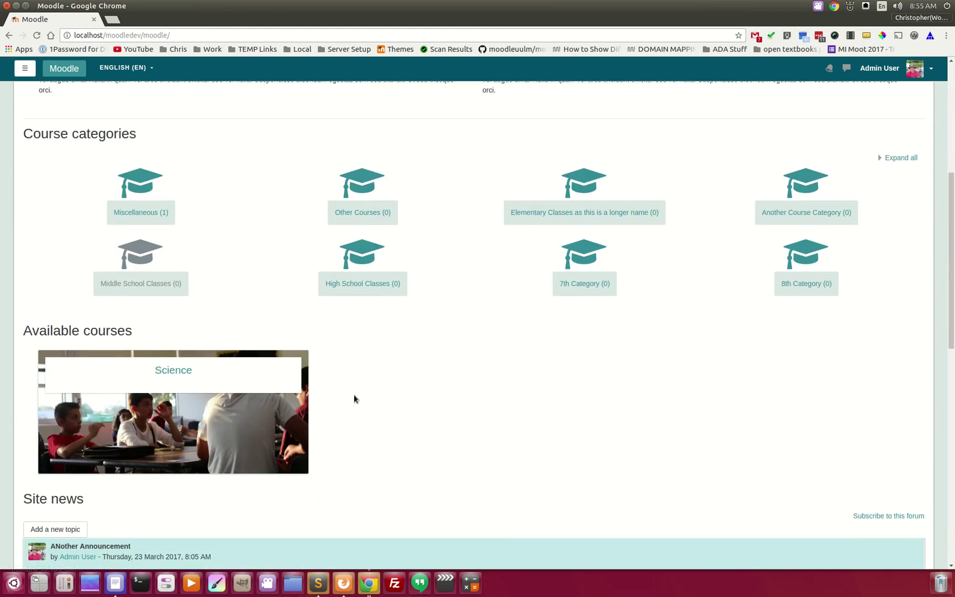
scroll(215, 335, up, 5)
click(24, 68)
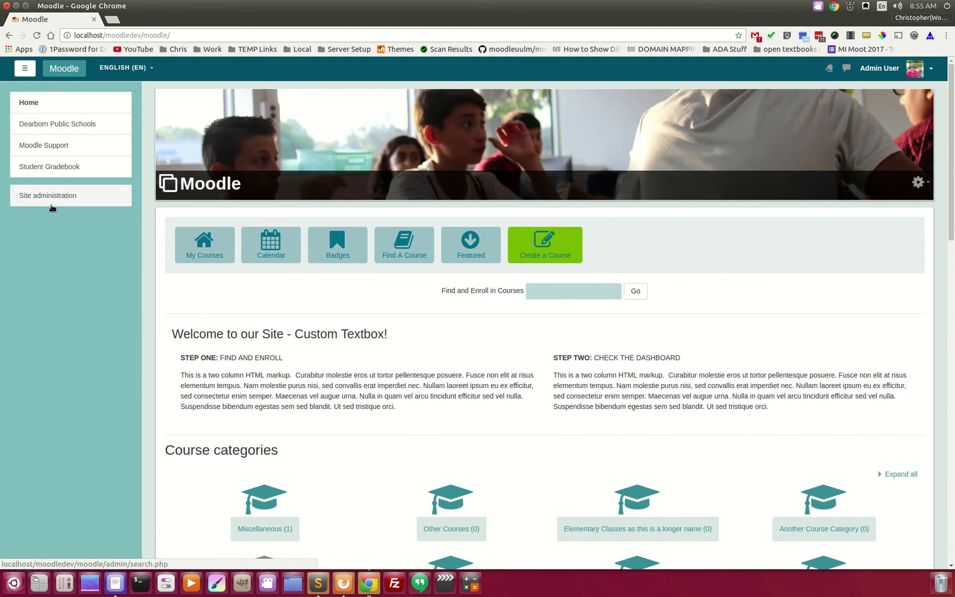
click(200, 243)
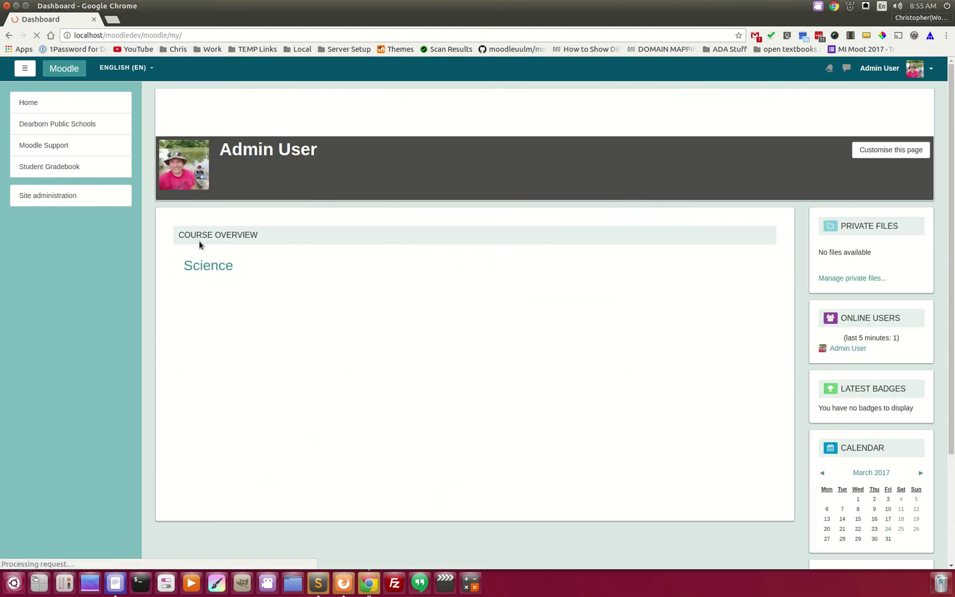
click(224, 269)
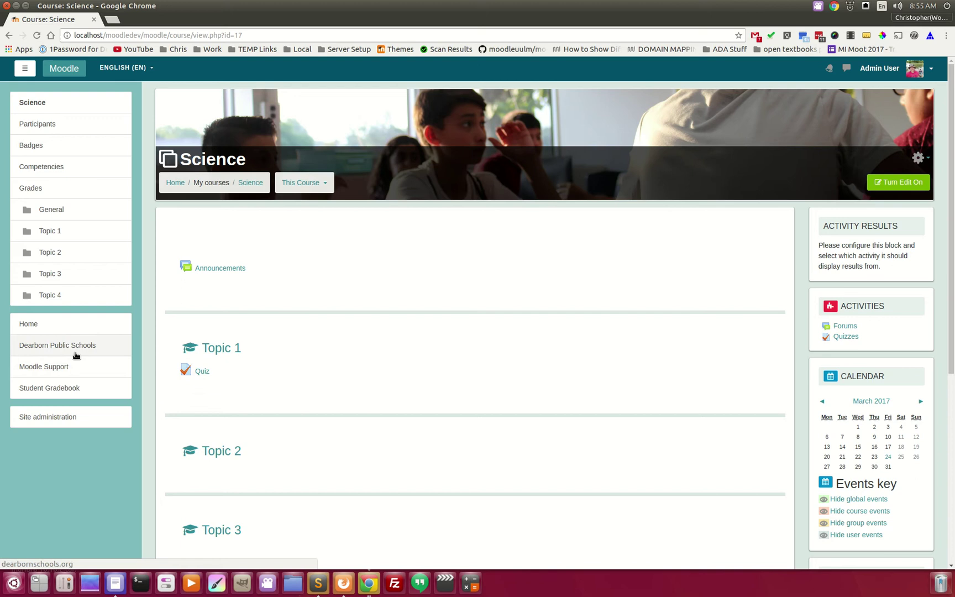
- Go to Site administration > Appearance > Fordson Menu settings, down to Add Custom Items to the Navigation Drawer
click(67, 418)
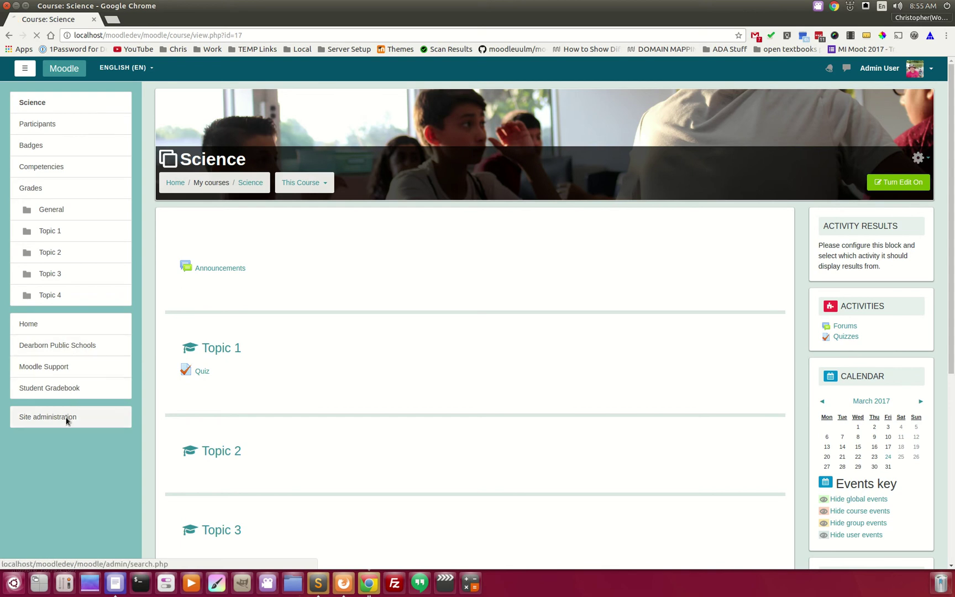
click(423, 276)
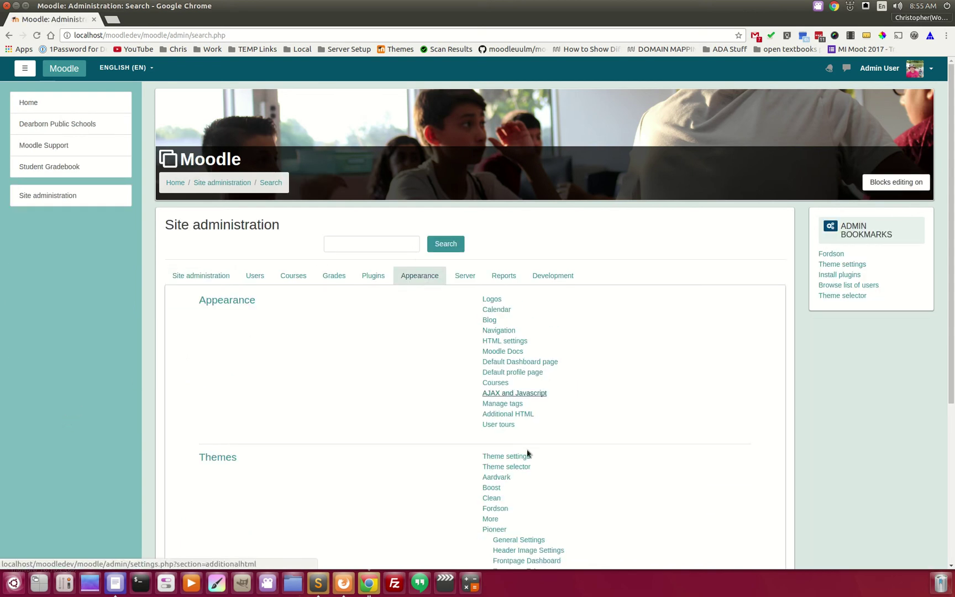
scroll(522, 454, down, 3)
click(500, 407)
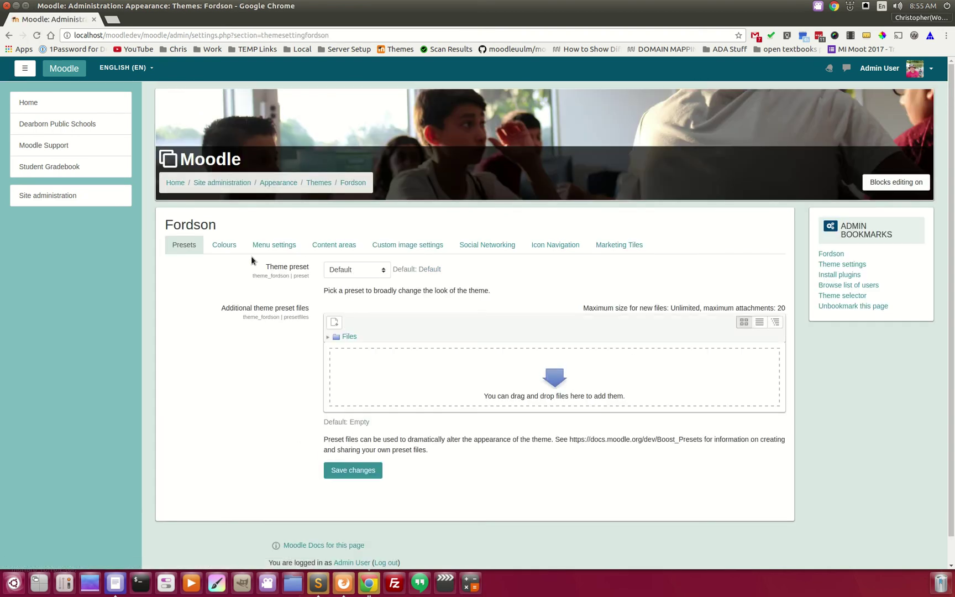
click(274, 242)
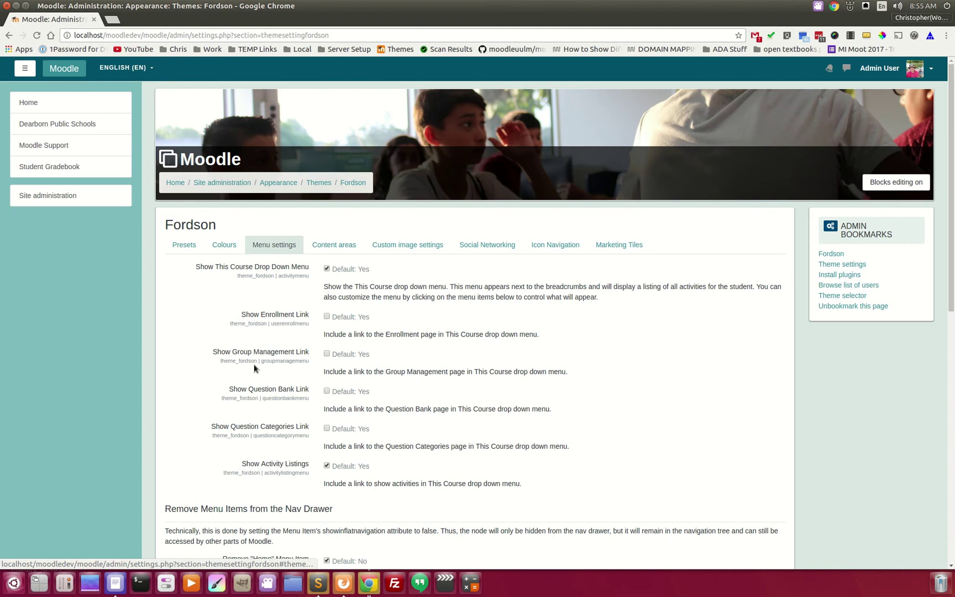
scroll(293, 349, down, 2)
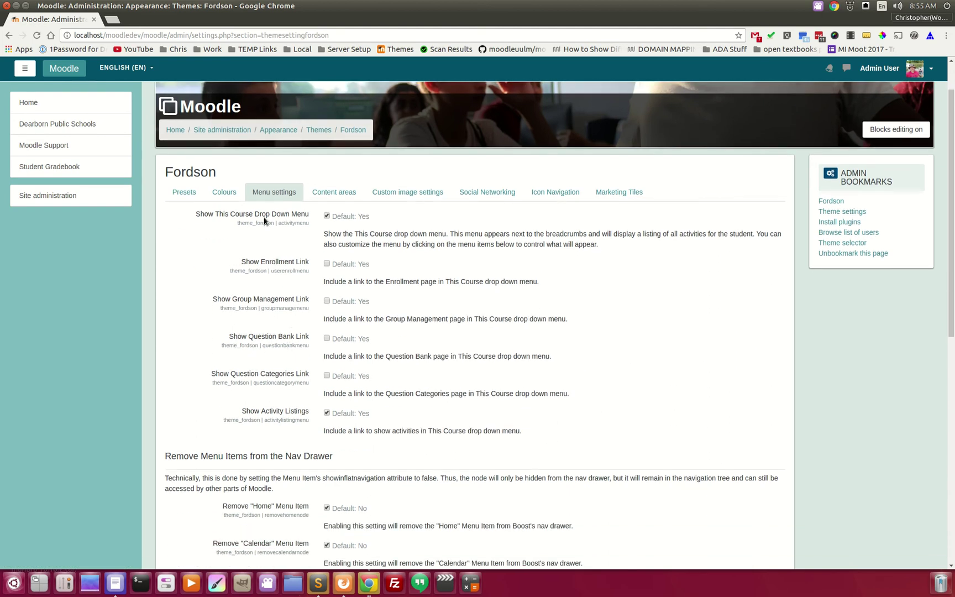
scroll(272, 414, down, 8)
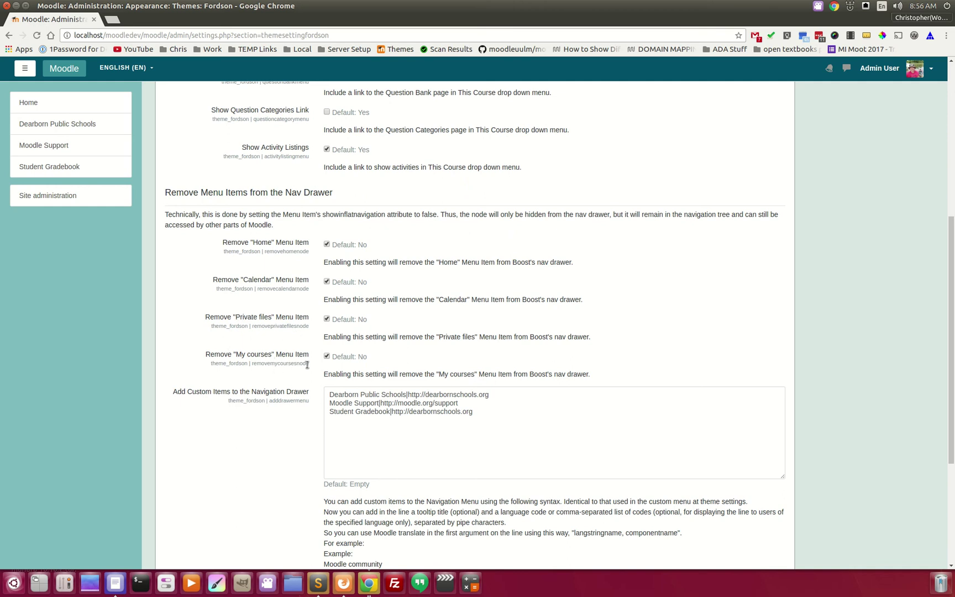
scroll(256, 423, down, 3)
scroll(247, 372, down, 2)
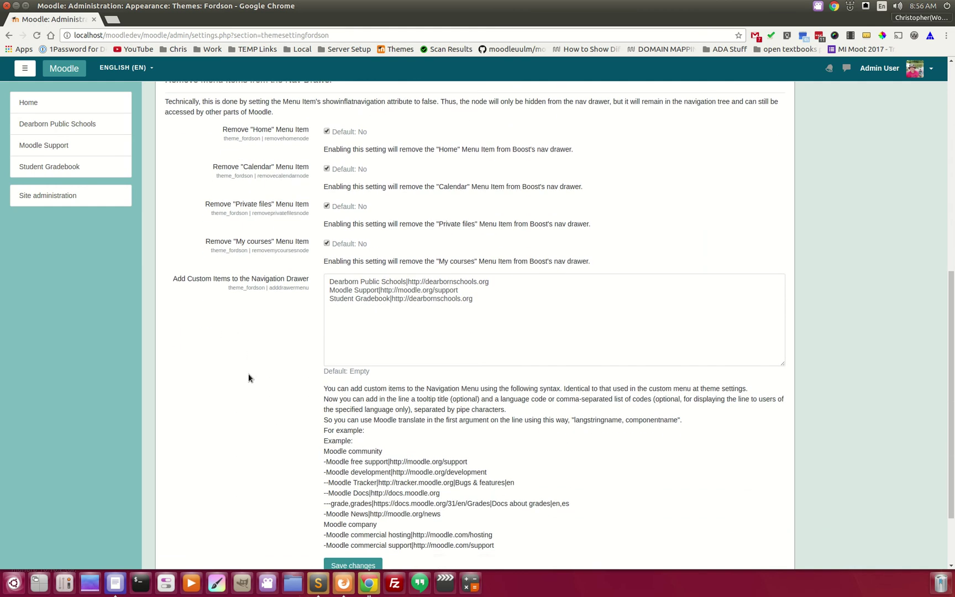
scroll(269, 310, up, 3)
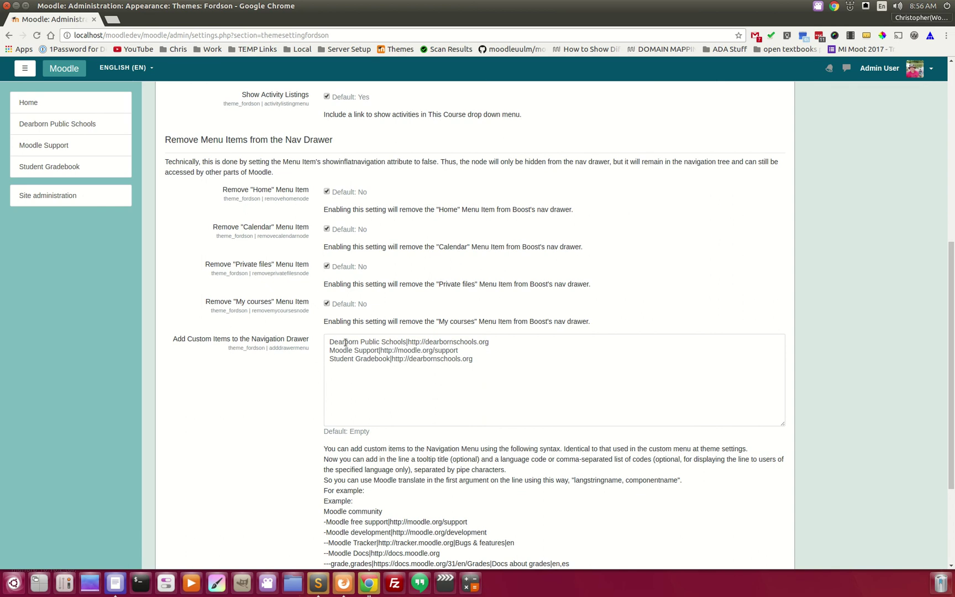
click(546, 372)
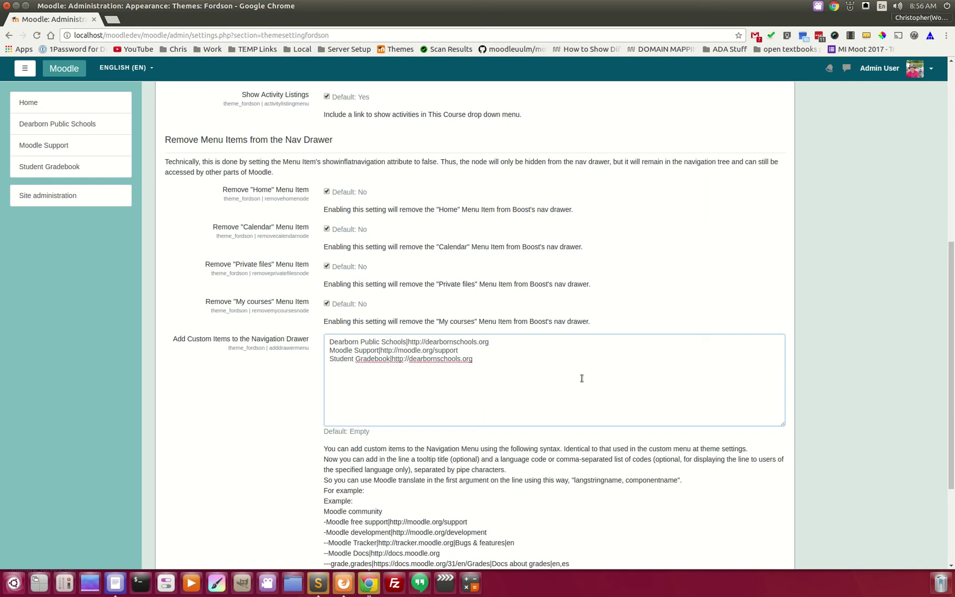
text(Google|)
text(http://google.com)
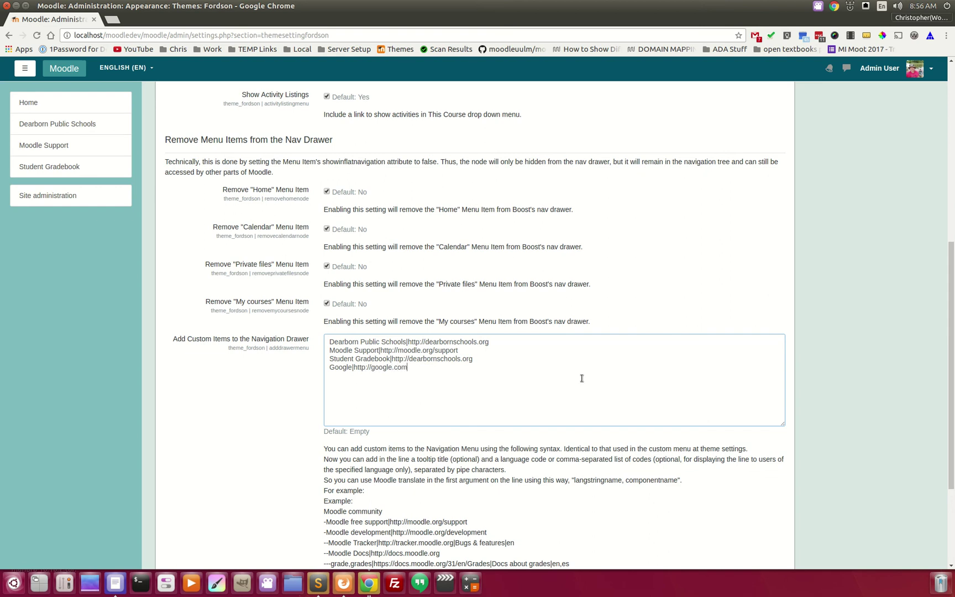
scroll(355, 399, down, 5)
click(365, 478)
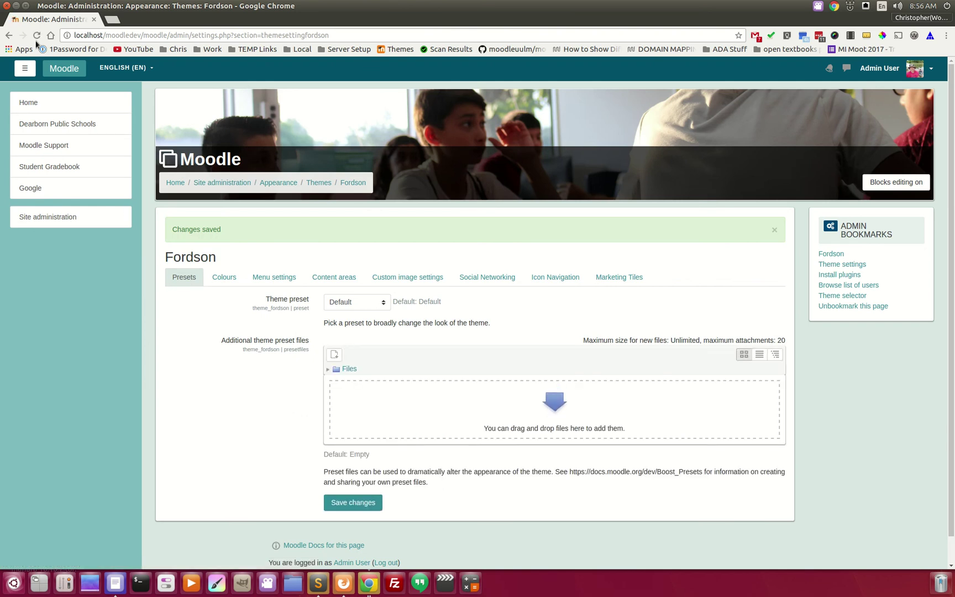
- Try the Google and Dearborn Public Schools drawer links, then go Home to the front page
click(33, 190)
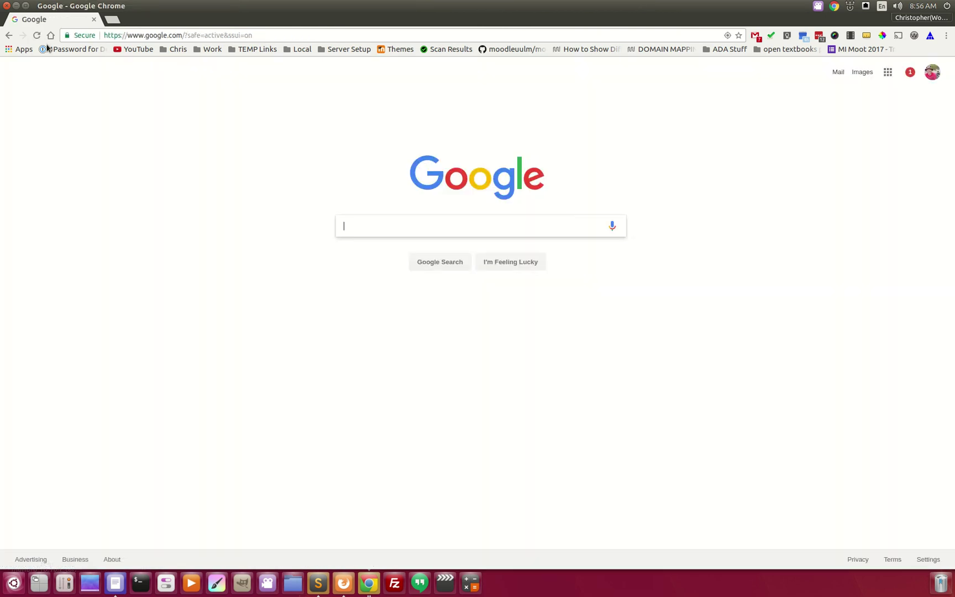
key(alt+Left)
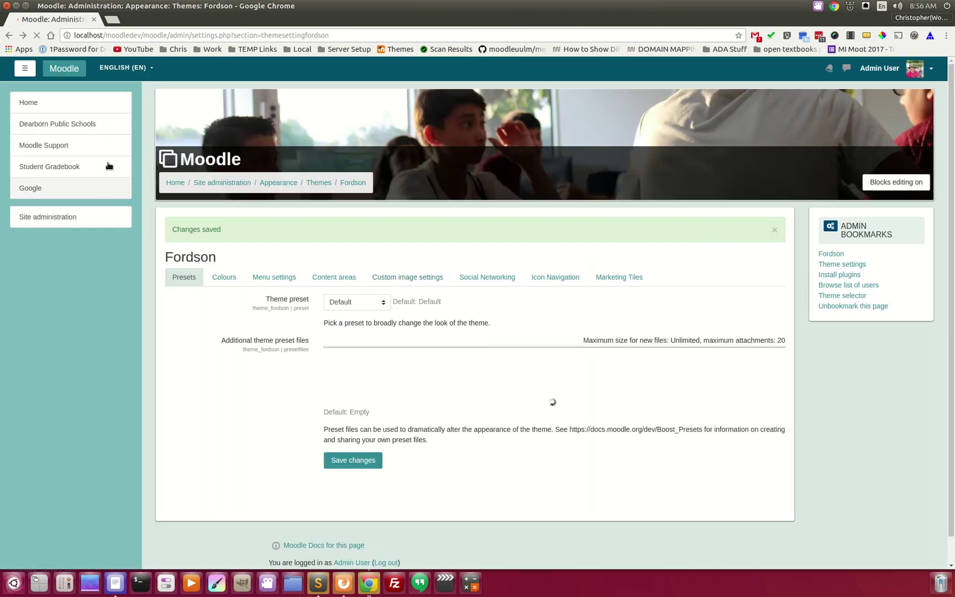
click(82, 126)
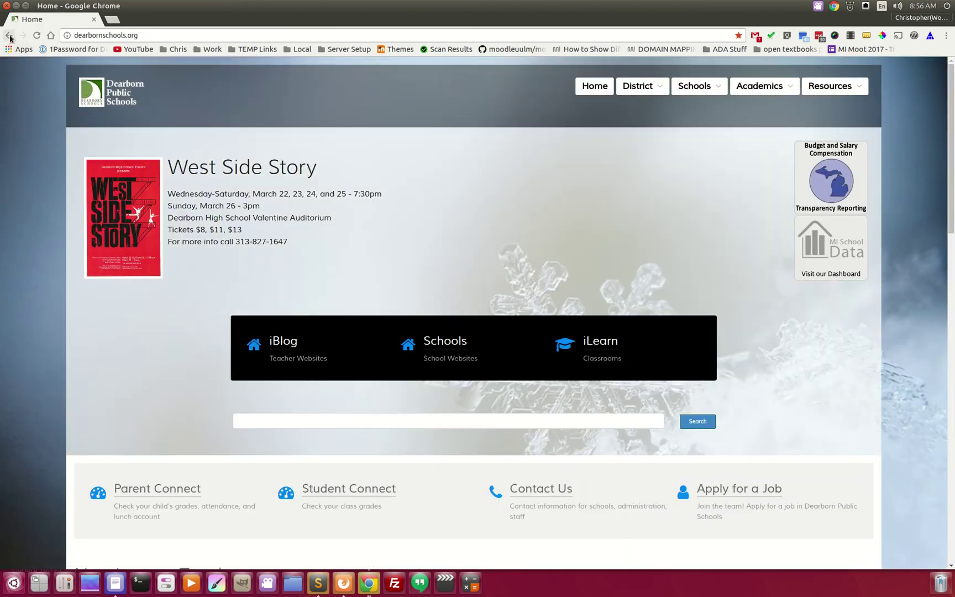
click(7, 35)
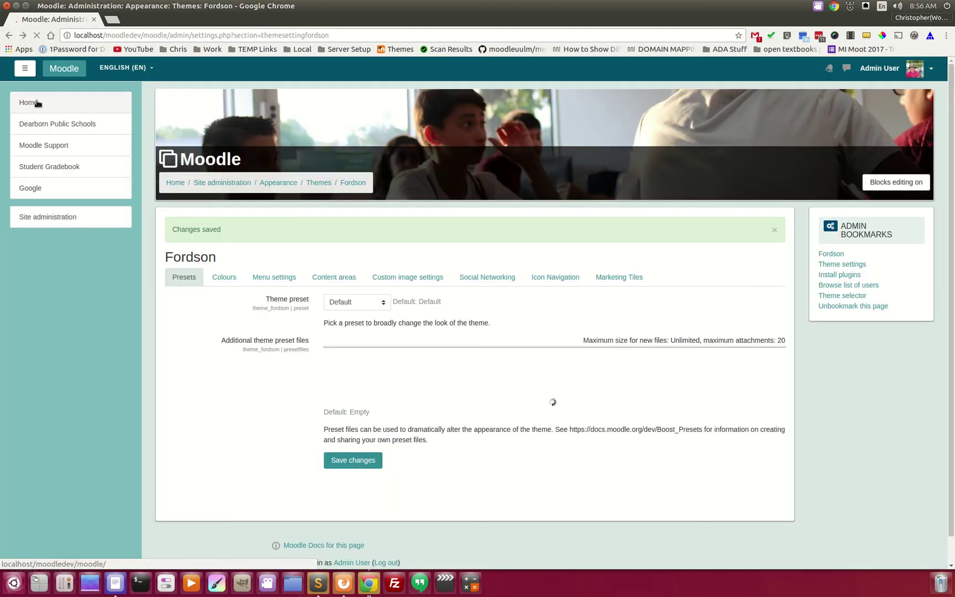
click(37, 101)
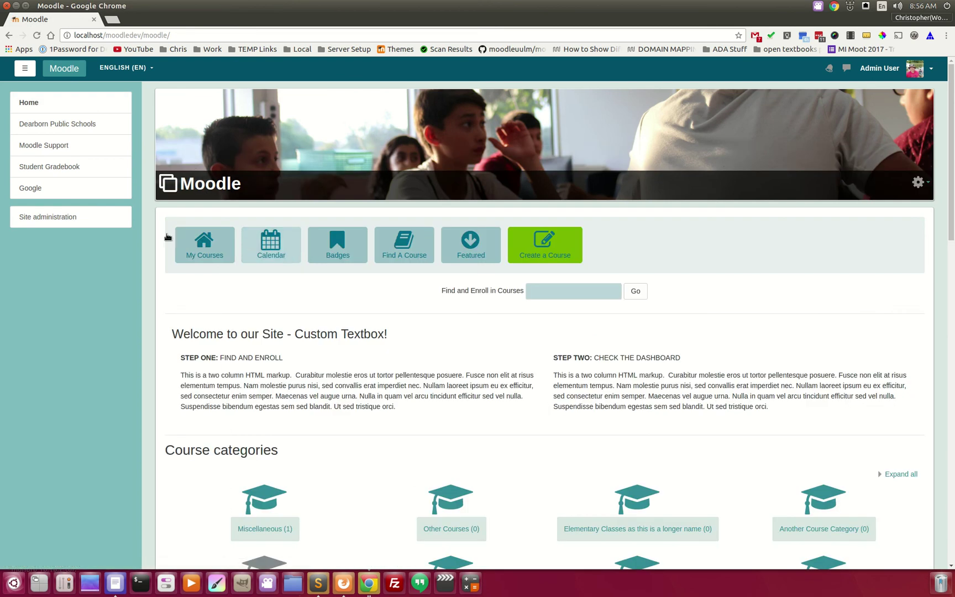